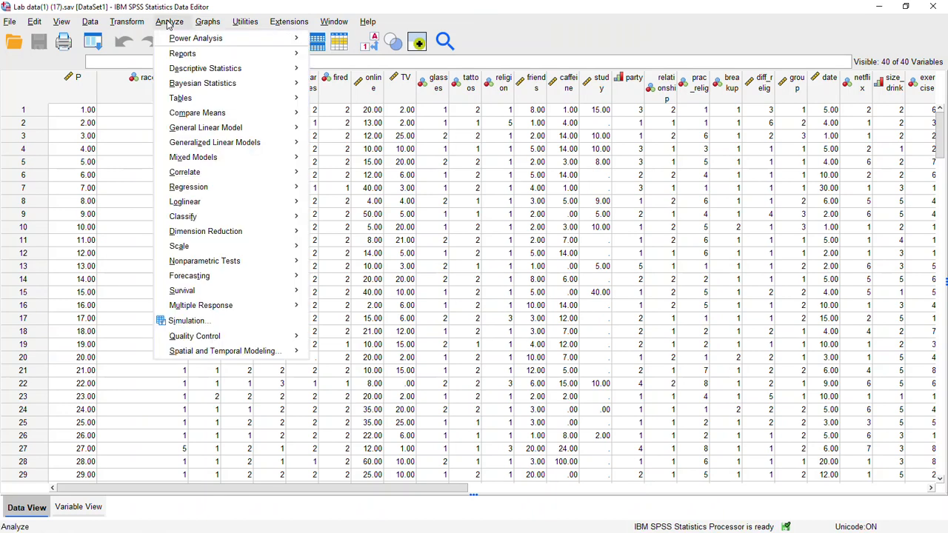
Step: Start a Univariate General Linear Model analysis and display variable names instead of labels in its variable list
{"action": "mouse_move", "coordinate": [188, 132]}
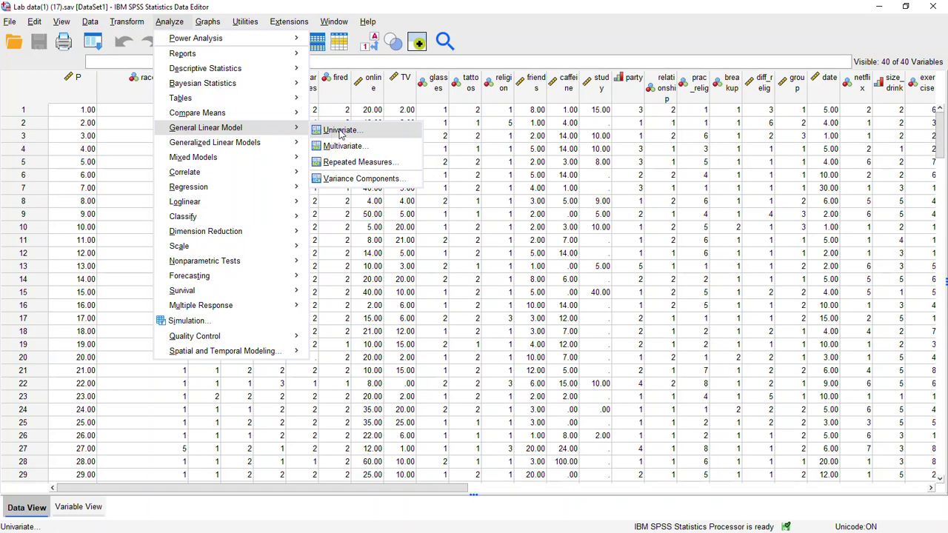
{"action": "left_click", "coordinate": [340, 131]}
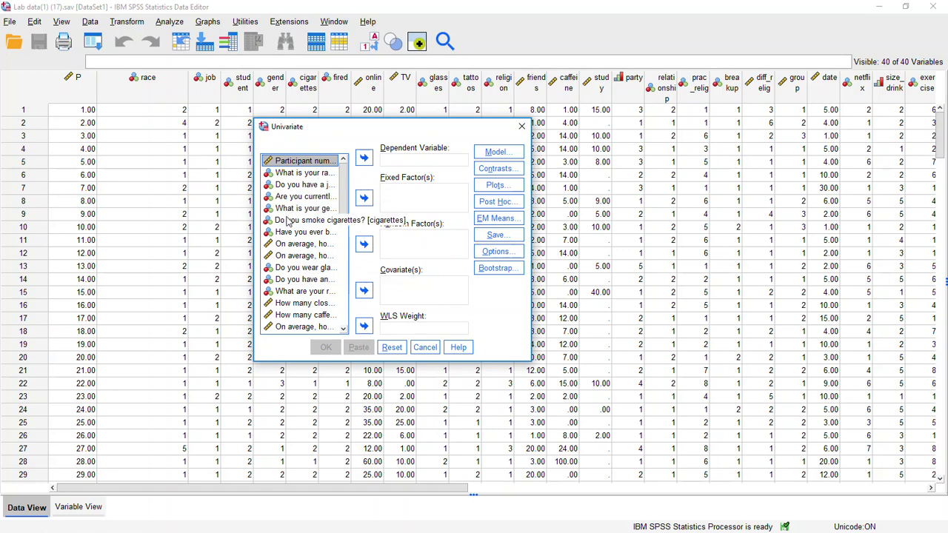
{"action": "right_click", "coordinate": [303, 197]}
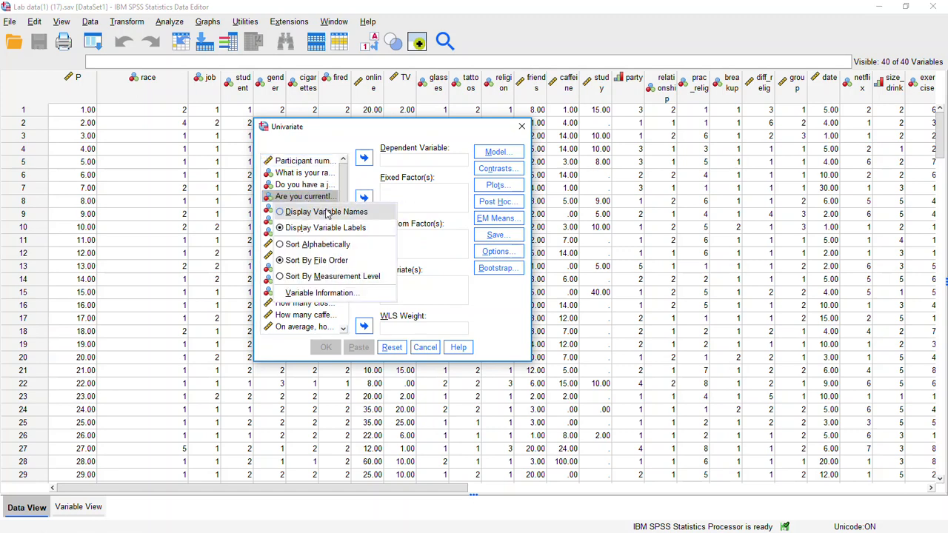
{"action": "left_click", "coordinate": [348, 213]}
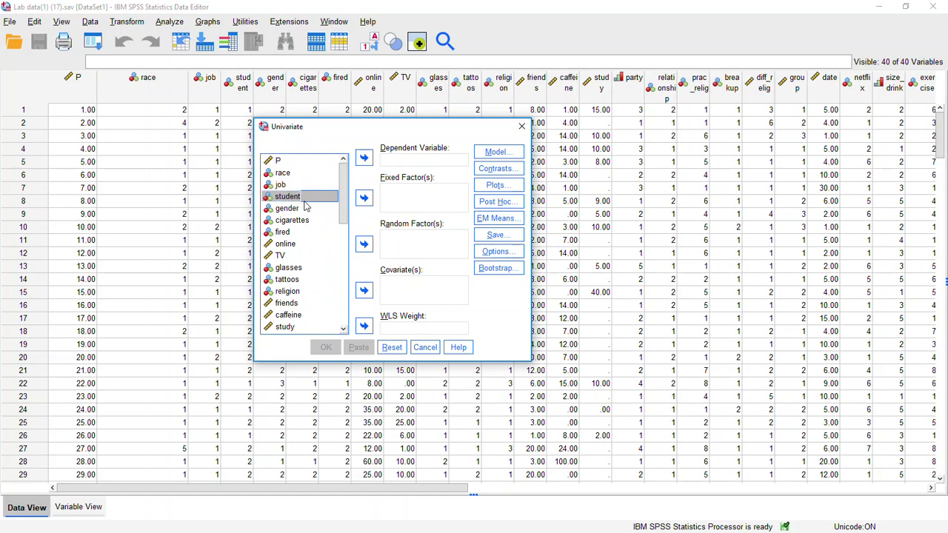
Step: Assign student and job as fixed factors and caffeine as the dependent variable
{"action": "left_click", "coordinate": [363, 198]}
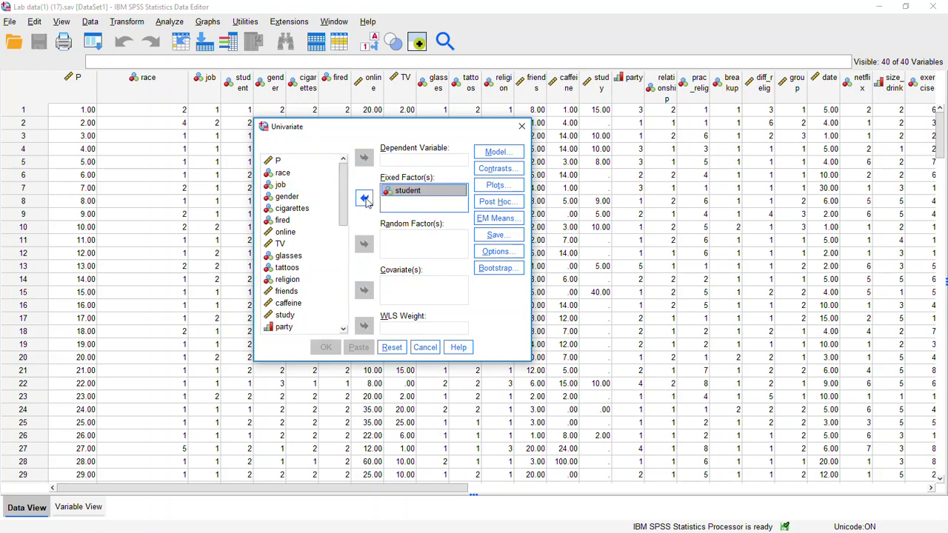
{"action": "left_click", "coordinate": [280, 185]}
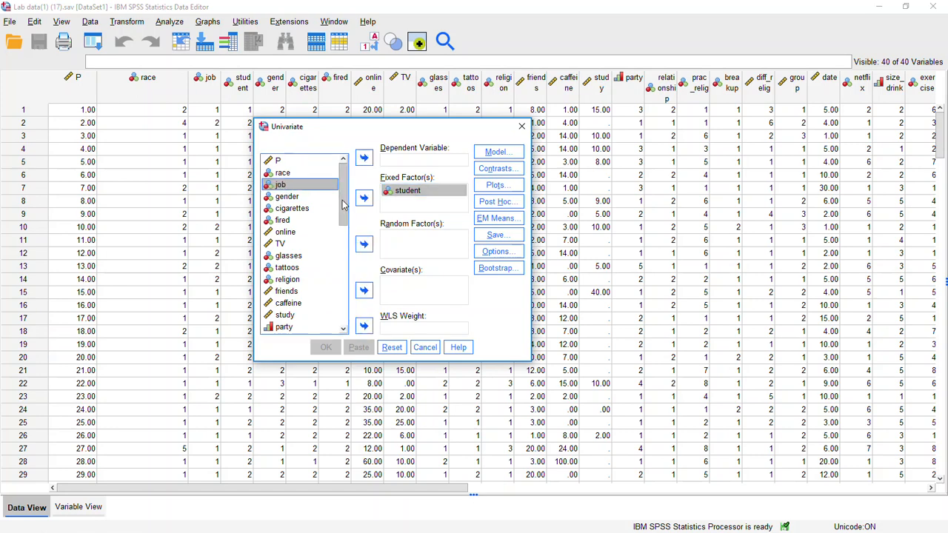
{"action": "left_click", "coordinate": [364, 198]}
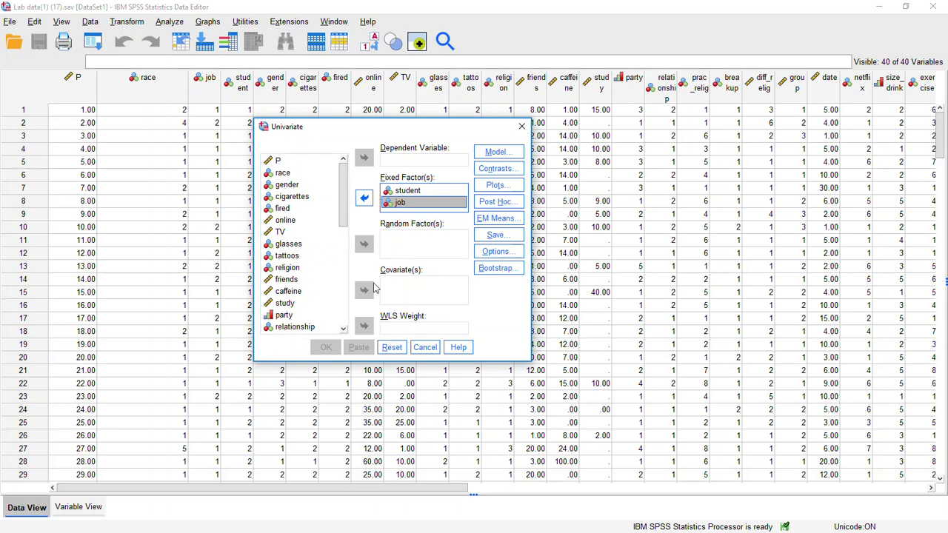
{"action": "left_click", "coordinate": [284, 293]}
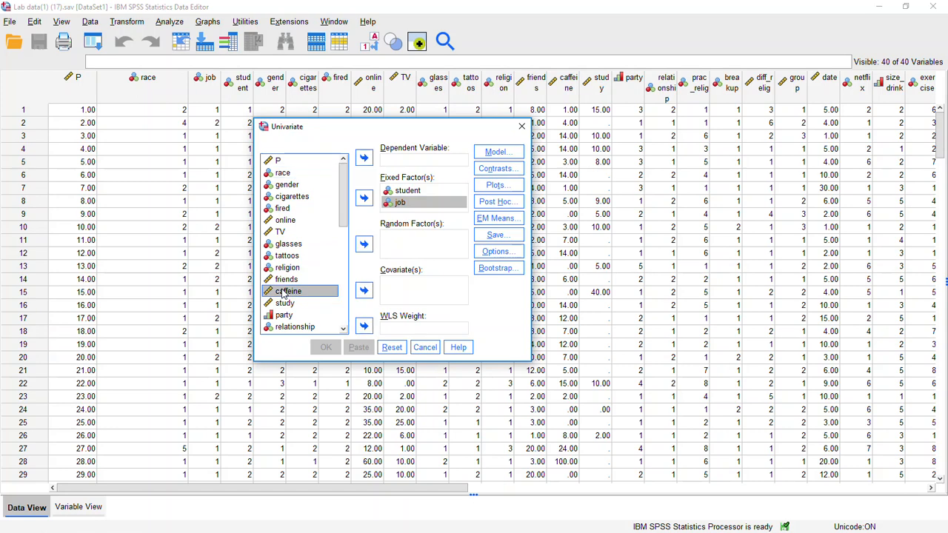
{"action": "left_click", "coordinate": [366, 158]}
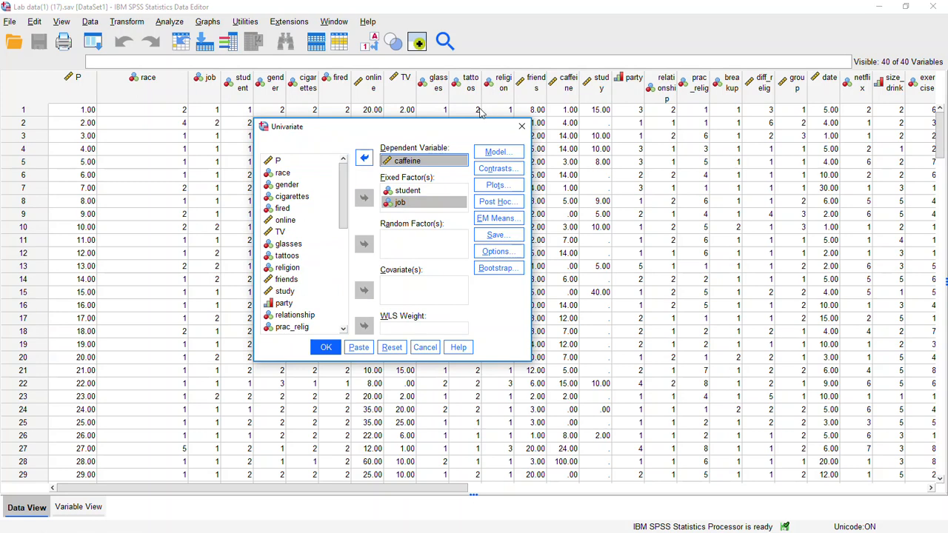
Step: Add a student*job profile plot with student on the horizontal axis and job as separate lines
{"action": "left_click", "coordinate": [485, 151]}
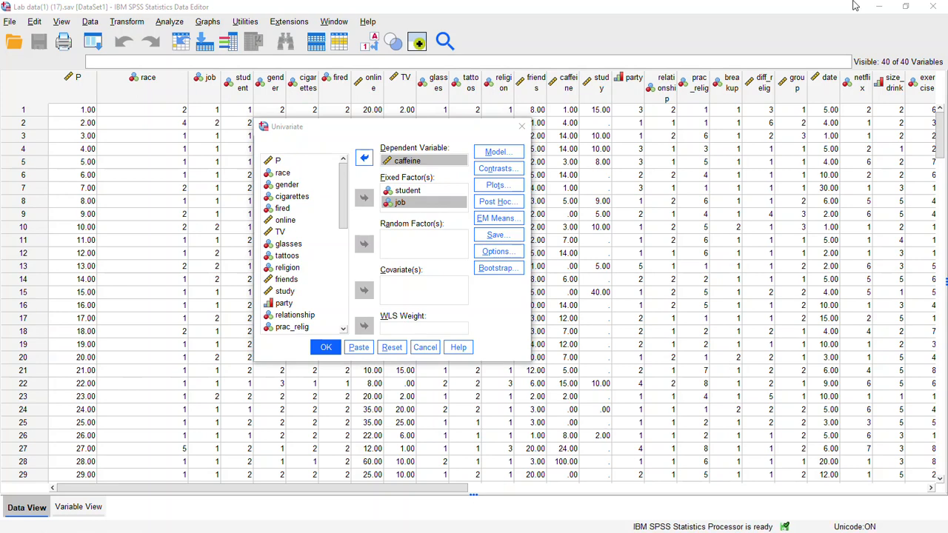
{"action": "left_click", "coordinate": [501, 188]}
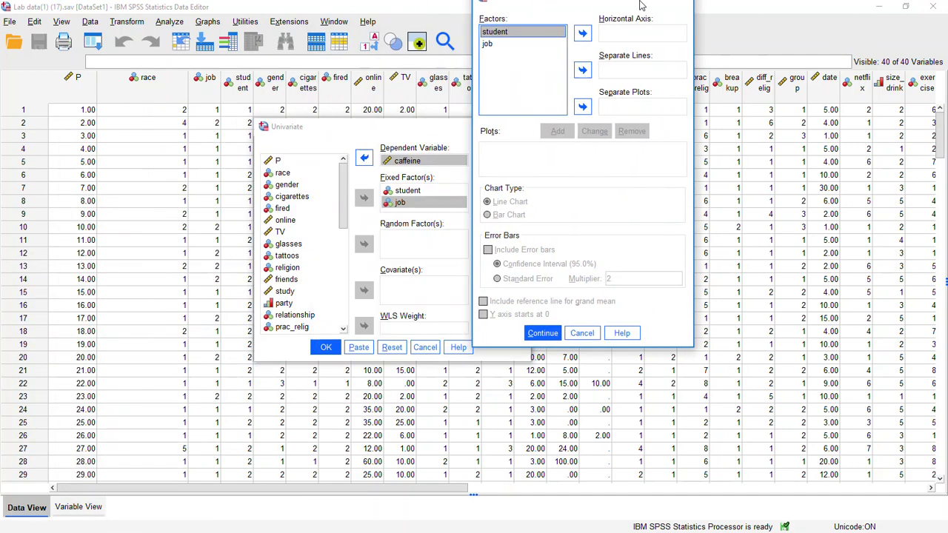
{"action": "left_click_drag", "start_coordinate": [643, 4], "coordinate": [508, 89]}
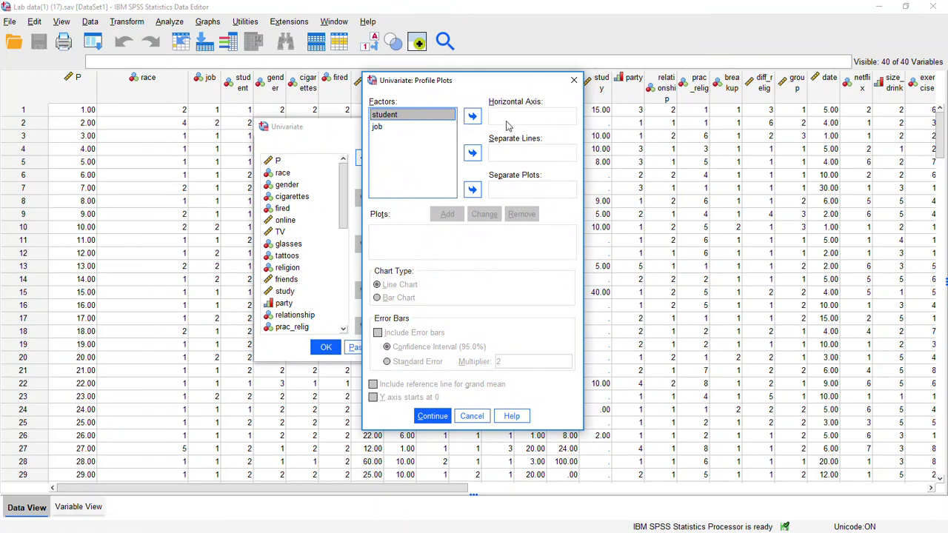
{"action": "left_click", "coordinate": [472, 116]}
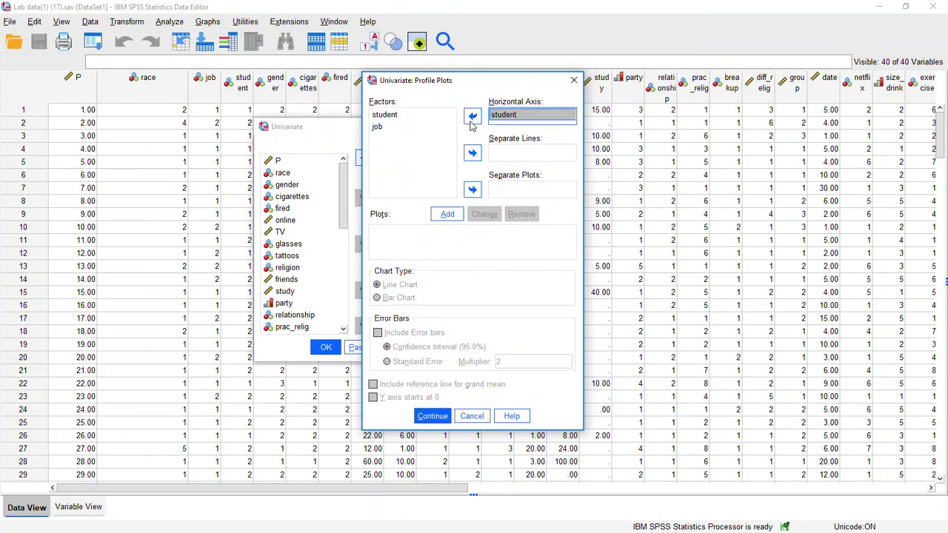
{"action": "left_click", "coordinate": [379, 127]}
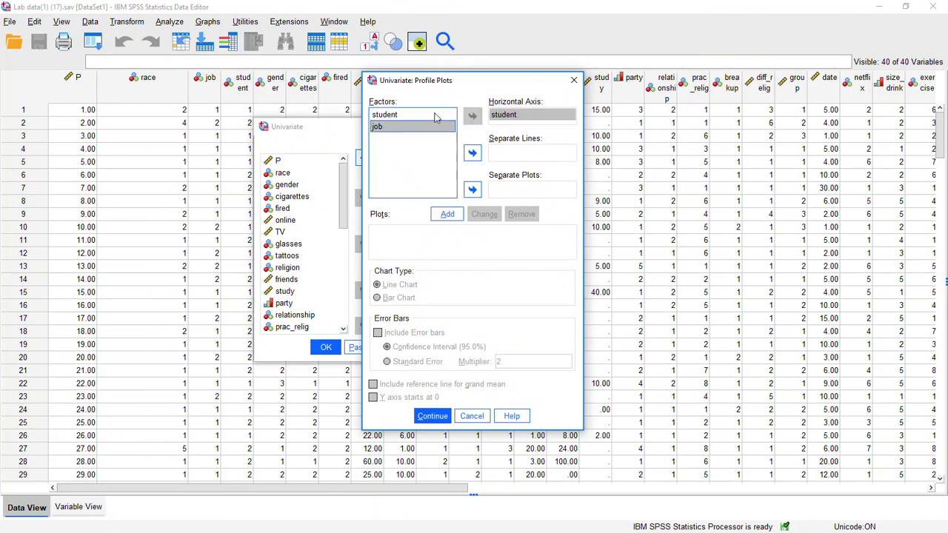
{"action": "left_click", "coordinate": [473, 152]}
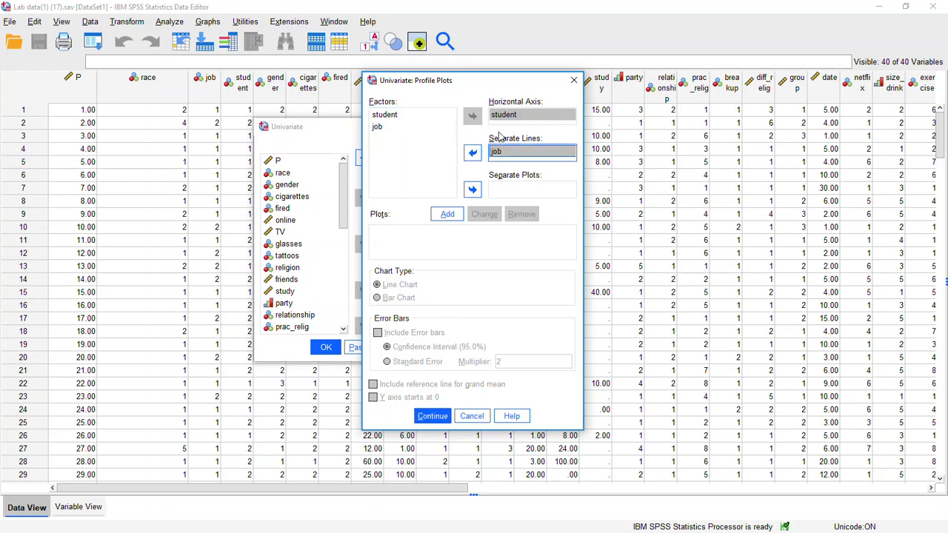
{"action": "left_click", "coordinate": [528, 117]}
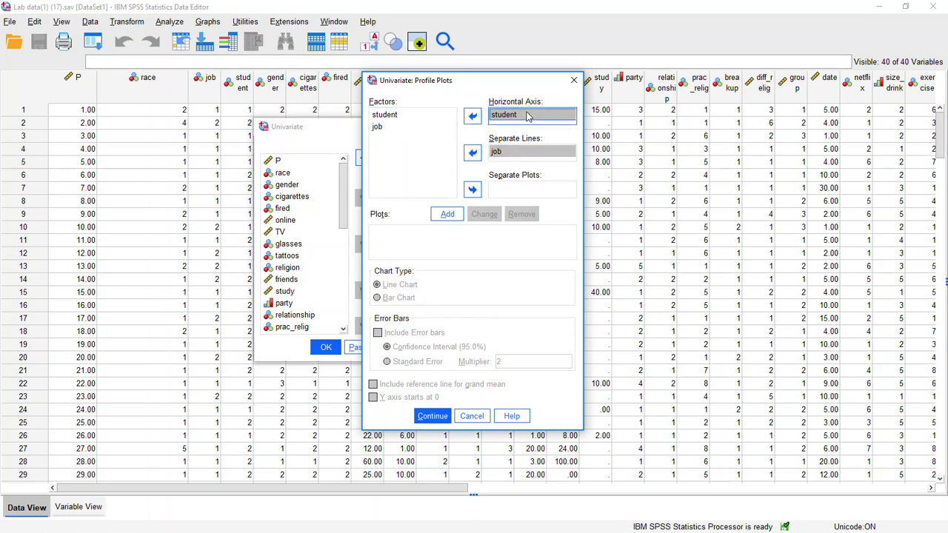
{"action": "left_click", "coordinate": [512, 153]}
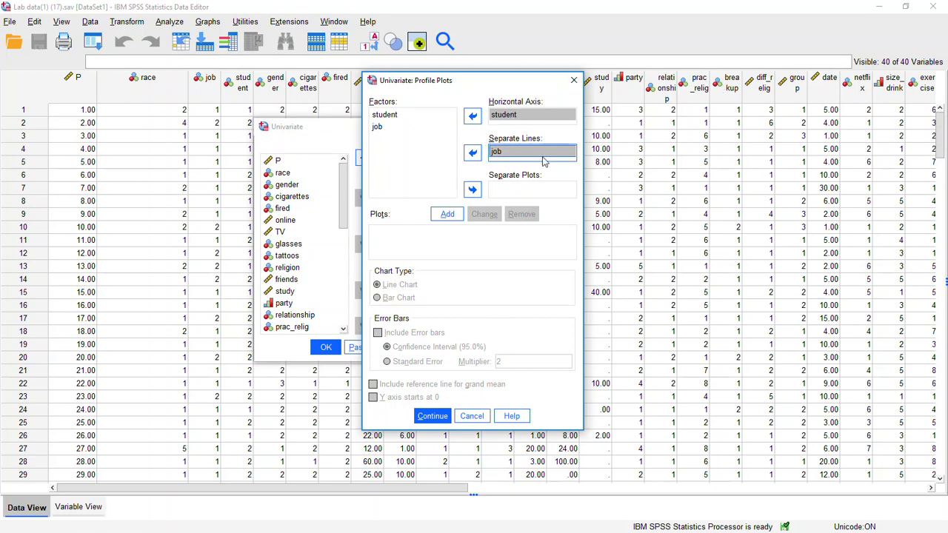
{"action": "left_click", "coordinate": [457, 215]}
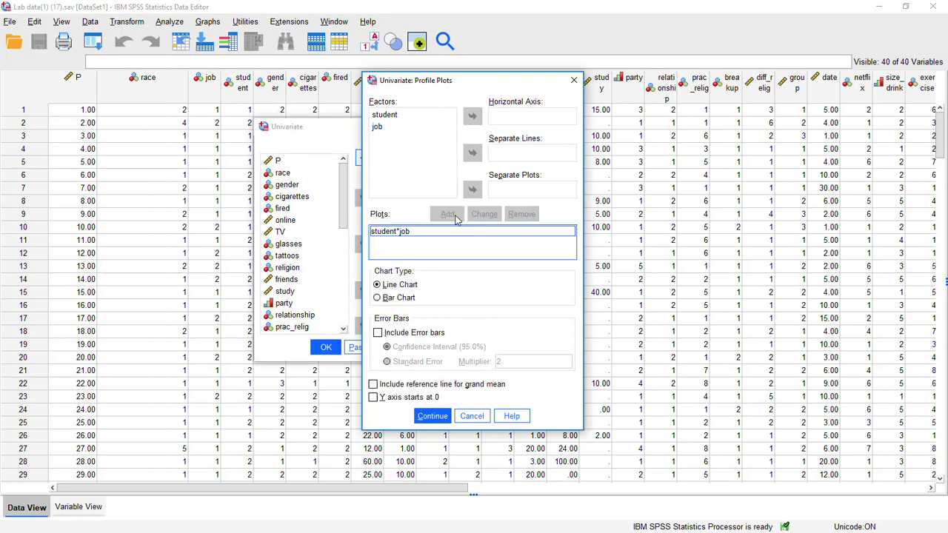
{"action": "left_click", "coordinate": [434, 417]}
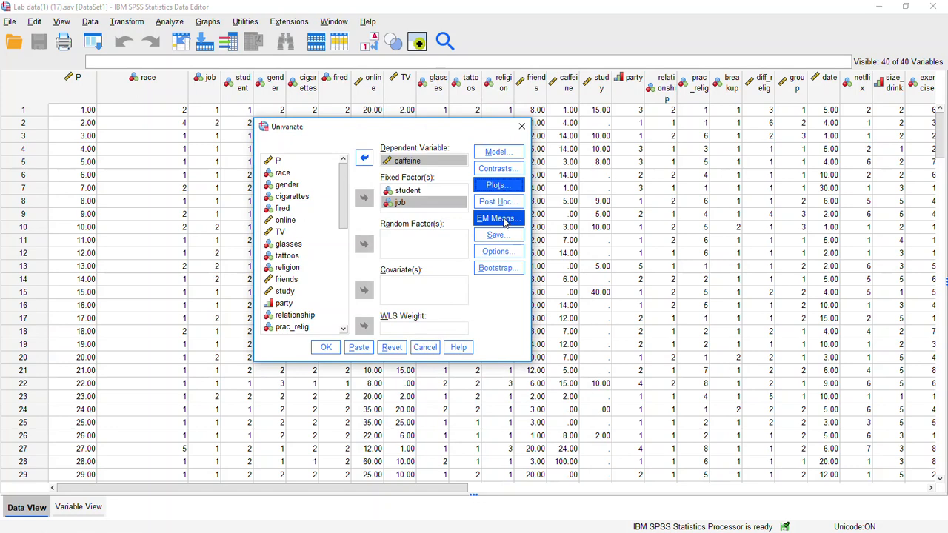
Step: Request estimated marginal means for (OVERALL), student, job and student*job, with main effects compared
{"action": "left_click", "coordinate": [504, 220]}
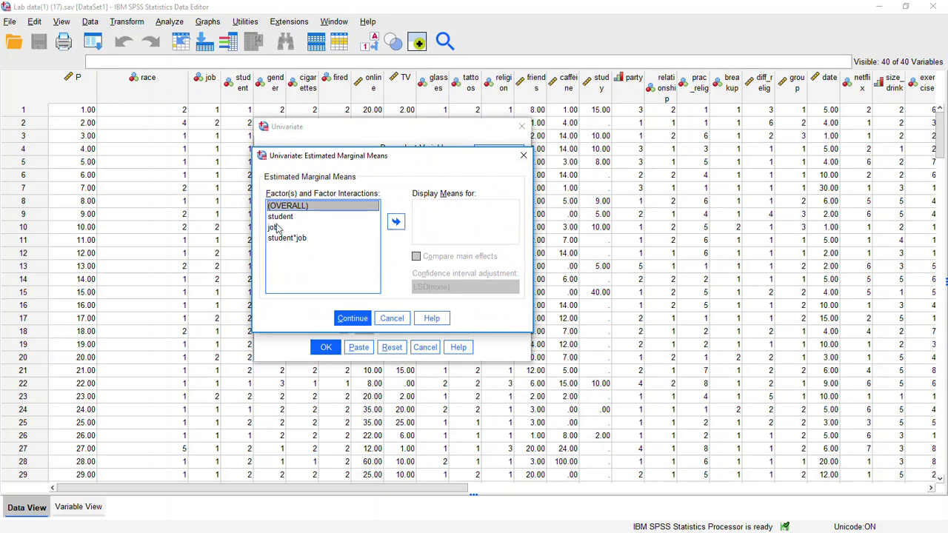
{"action": "left_click", "coordinate": [301, 241], "text": "shift"}
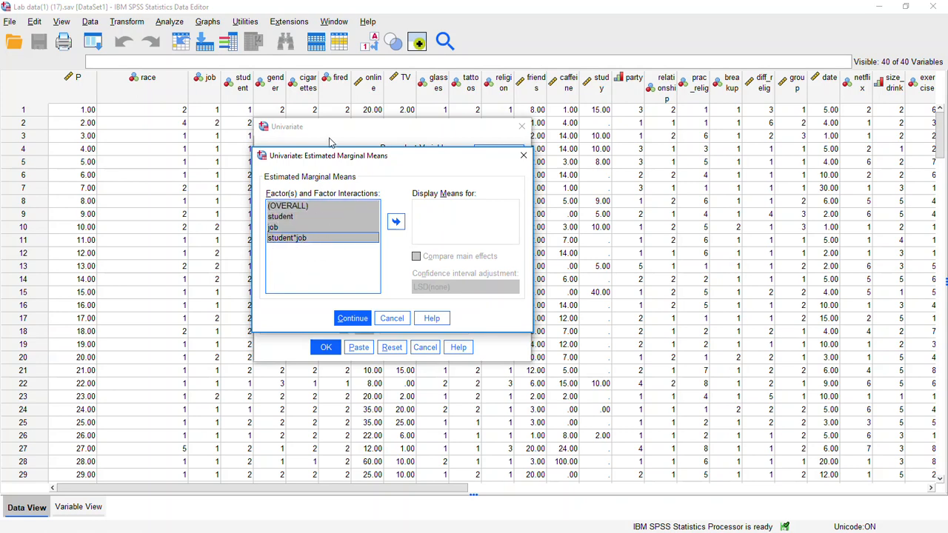
{"action": "left_click", "coordinate": [393, 223]}
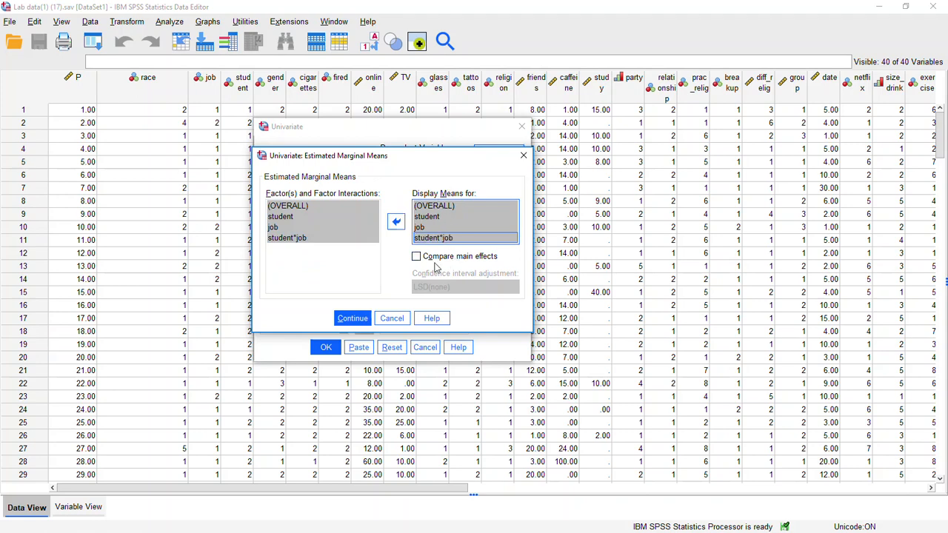
{"action": "left_click", "coordinate": [417, 257]}
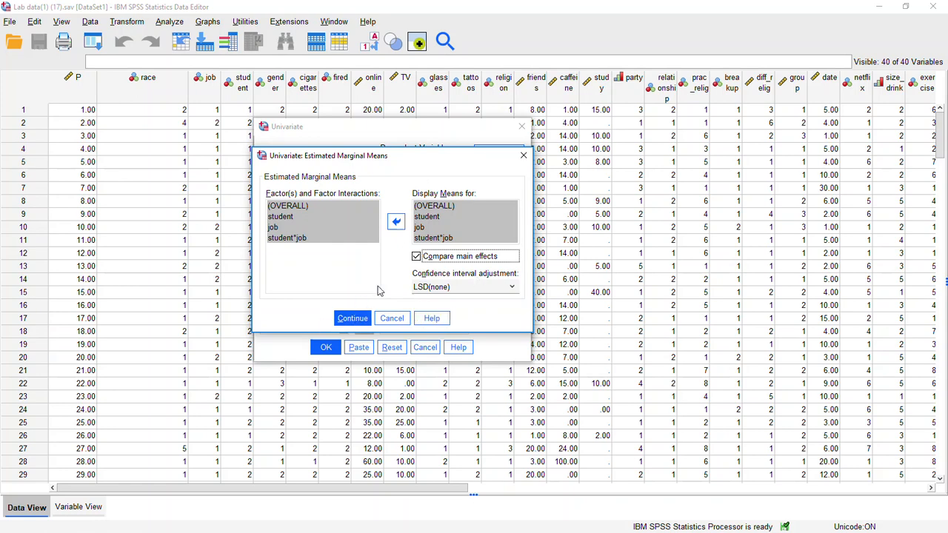
{"action": "left_click", "coordinate": [354, 319]}
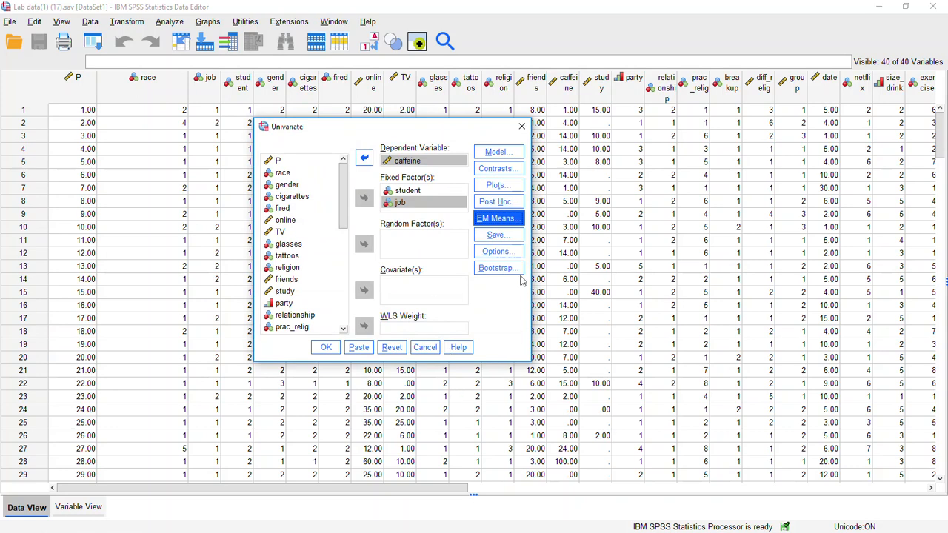
Step: Include descriptive statistics and estimates of effect size in the univariate analysis output
{"action": "left_click", "coordinate": [495, 252]}
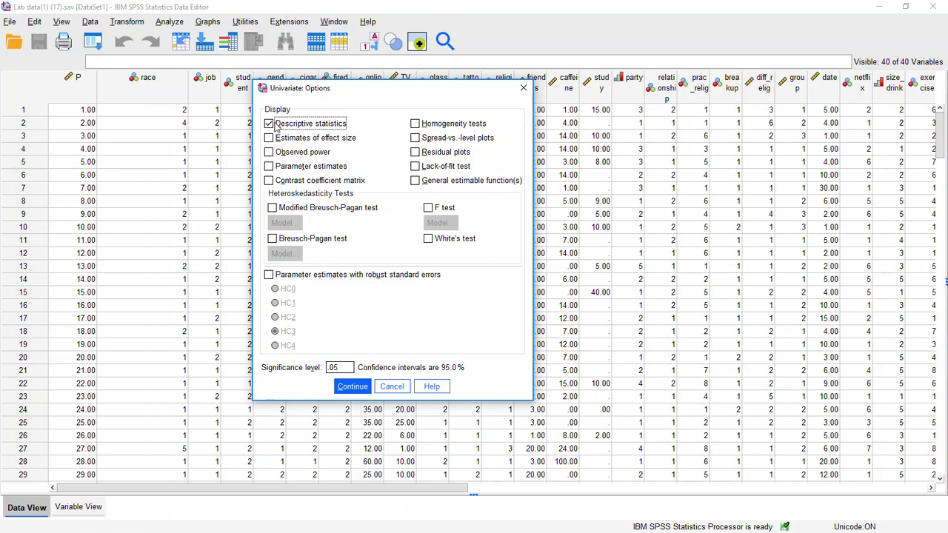
{"action": "left_click", "coordinate": [277, 138]}
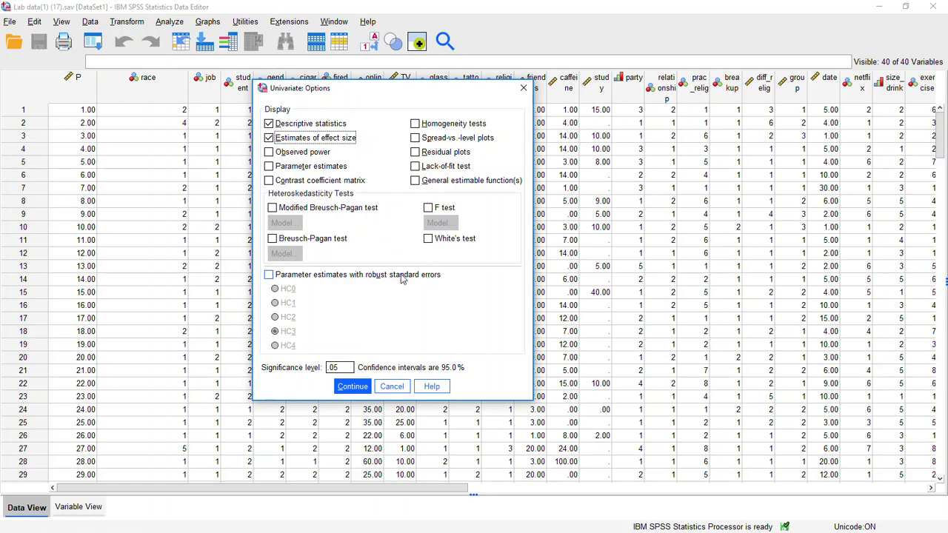
{"action": "left_click", "coordinate": [361, 390]}
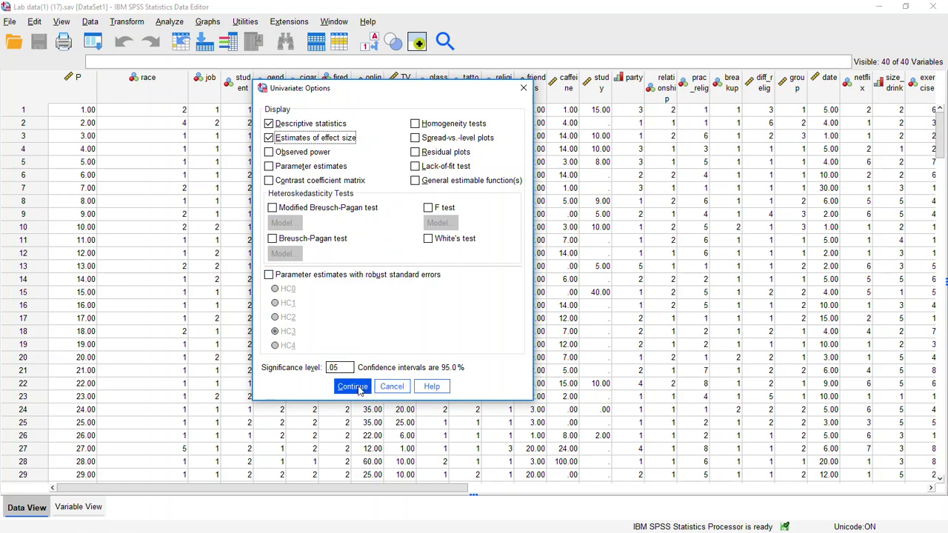
{"action": "left_click", "coordinate": [360, 392]}
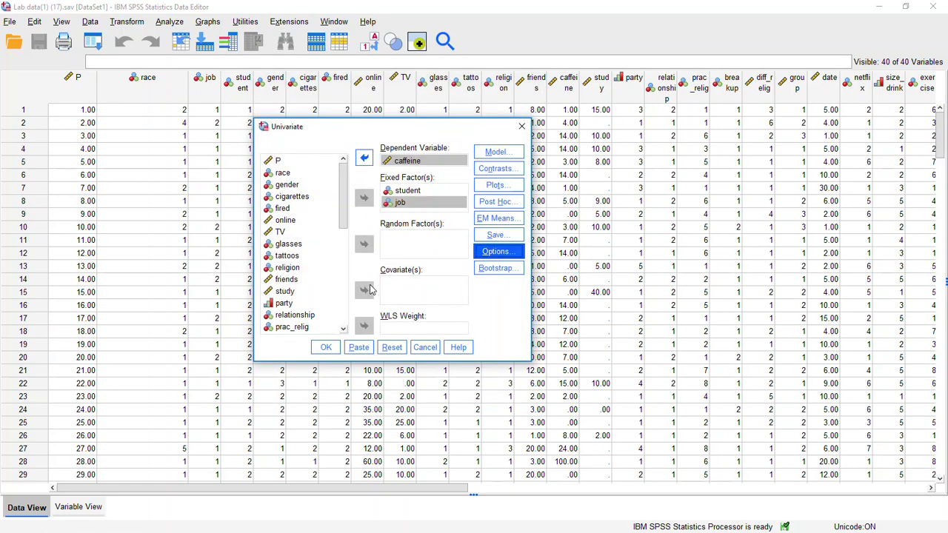
Step: Run the univariate analysis and maximize the output viewer window
{"action": "left_click", "coordinate": [325, 348]}
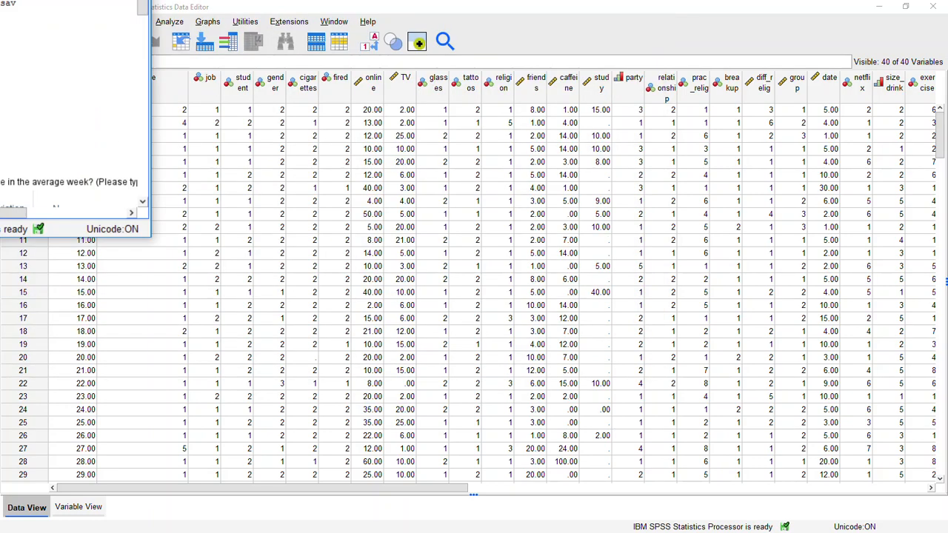
{"action": "left_click_drag", "start_coordinate": [459, 81], "coordinate": [483, 69]}
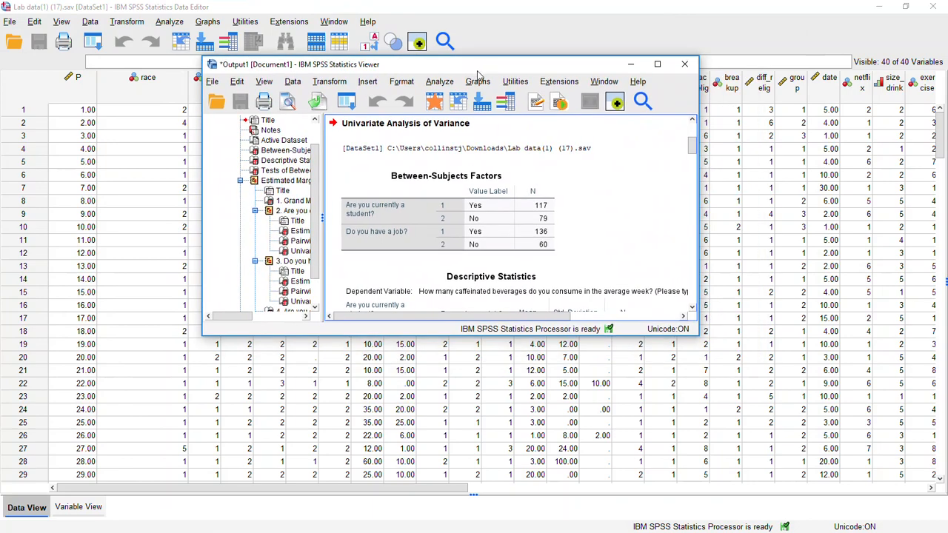
{"action": "double_click", "coordinate": [495, 64]}
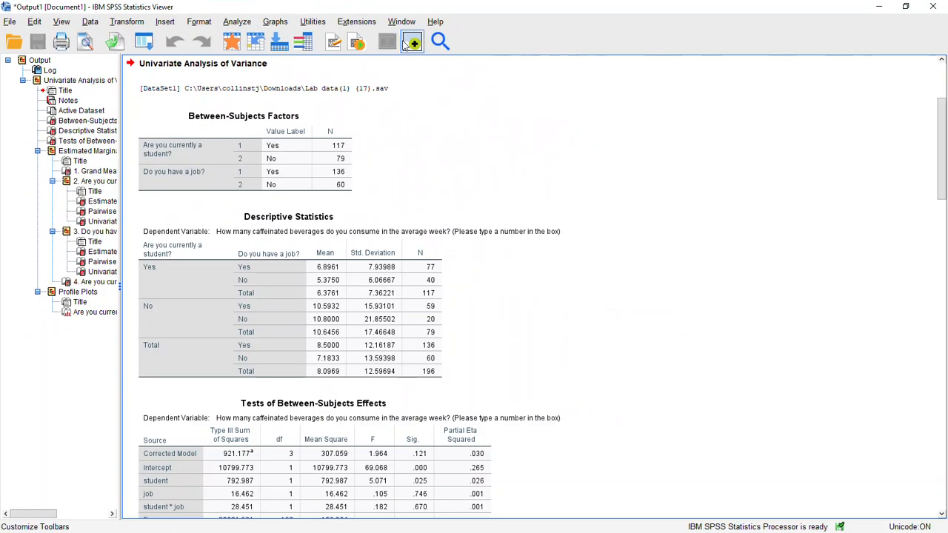
Step: Examine the descriptive statistics, between-subjects effects, estimated marginal means, pairwise comparisons and profile plot in the output
{"action": "left_click", "coordinate": [302, 146]}
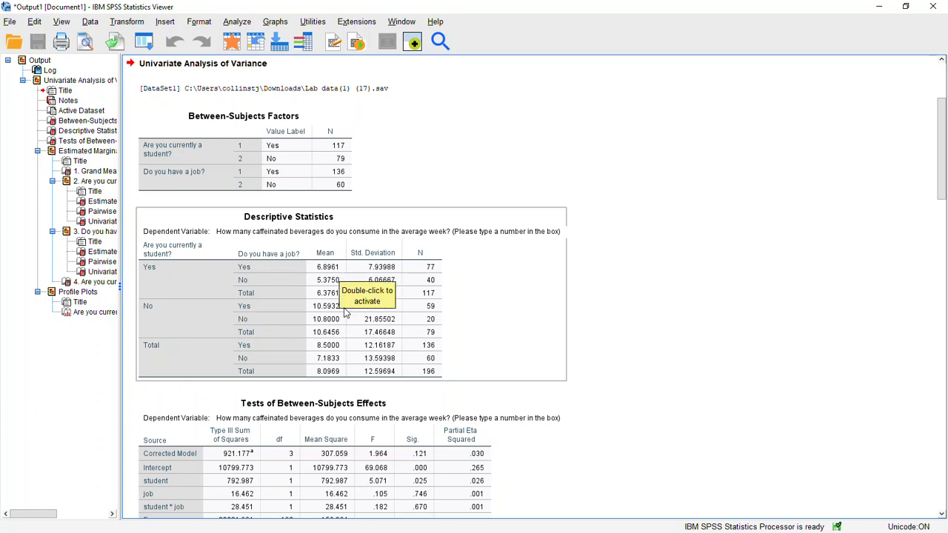
{"action": "scroll", "coordinate": [362, 334], "scroll_direction": "down", "scroll_amount": 2}
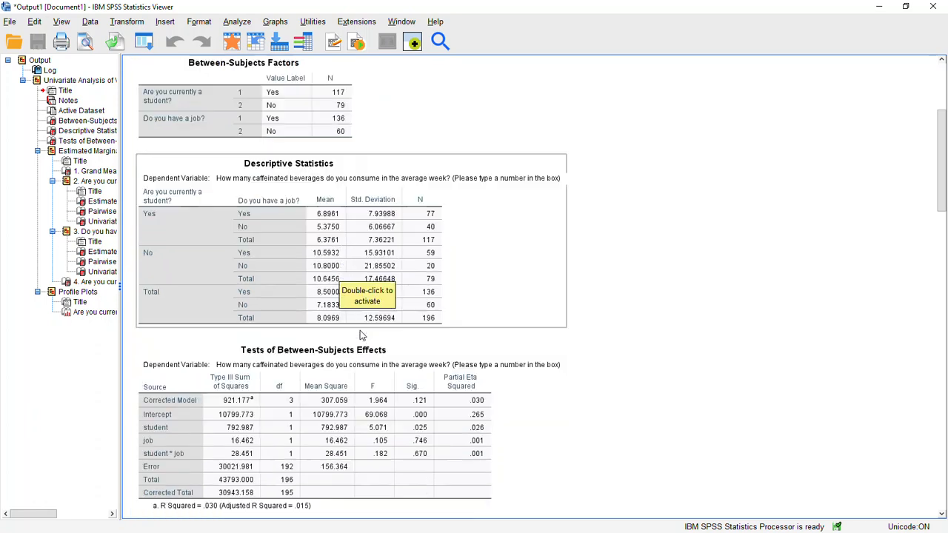
{"action": "scroll", "coordinate": [367, 319], "scroll_direction": "down", "scroll_amount": 4}
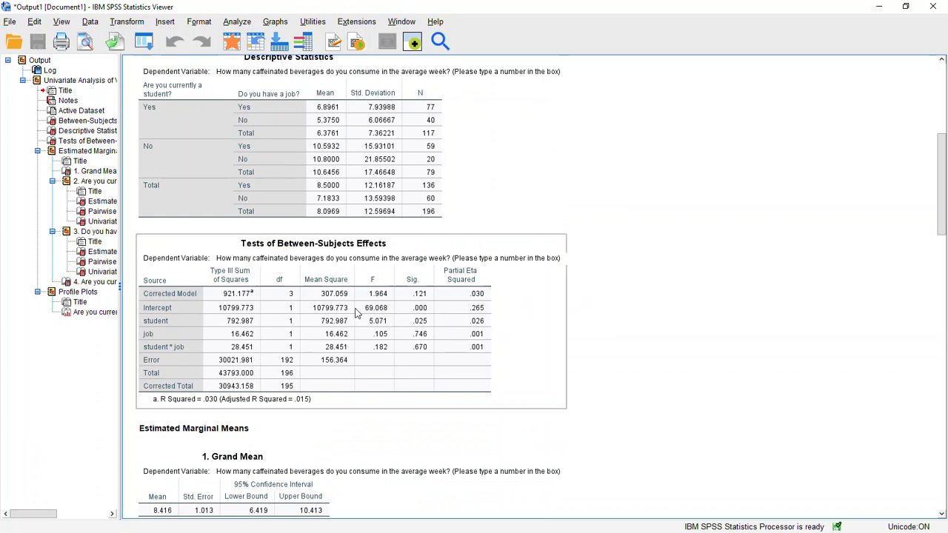
{"action": "scroll", "coordinate": [316, 369], "scroll_direction": "down", "scroll_amount": 1}
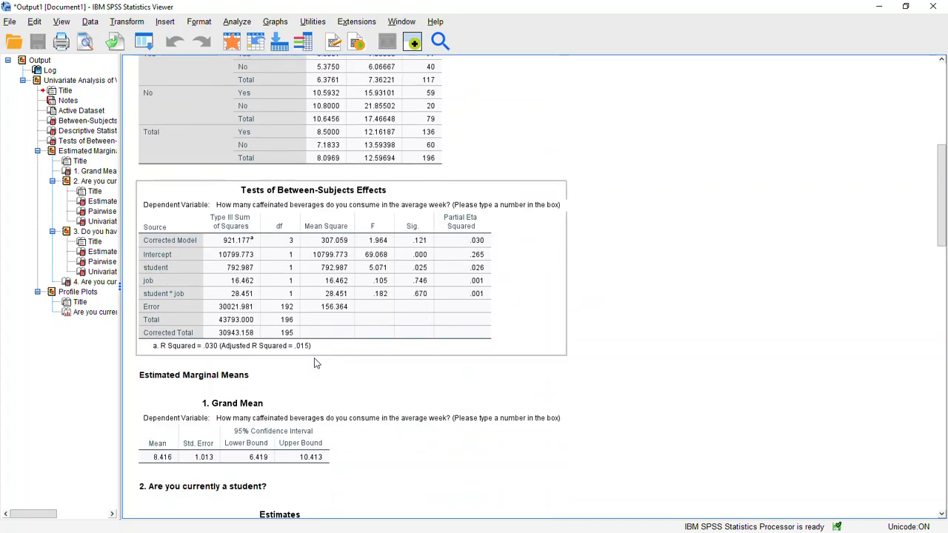
{"action": "scroll", "coordinate": [333, 346], "scroll_direction": "down", "scroll_amount": 3}
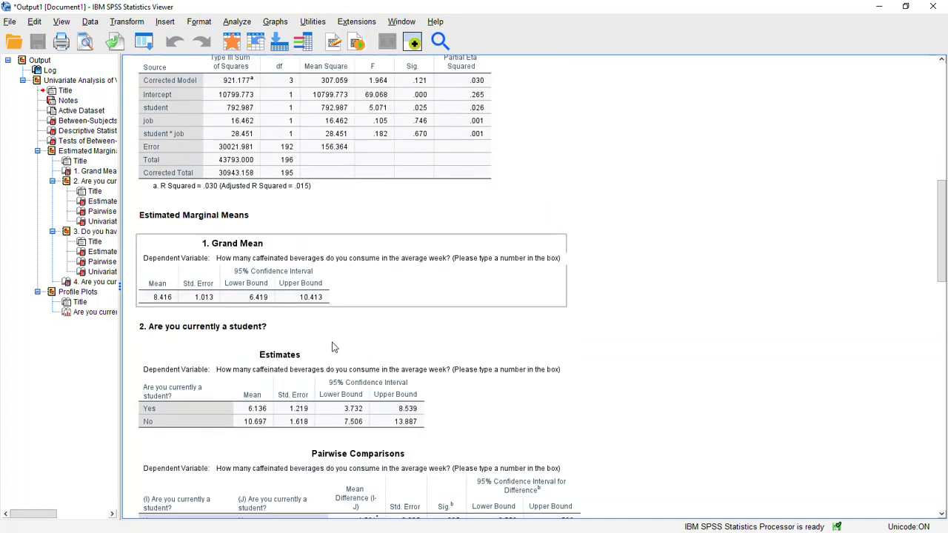
{"action": "scroll", "coordinate": [337, 282], "scroll_direction": "down", "scroll_amount": 2}
{"action": "scroll", "coordinate": [339, 282], "scroll_direction": "down", "scroll_amount": 10}
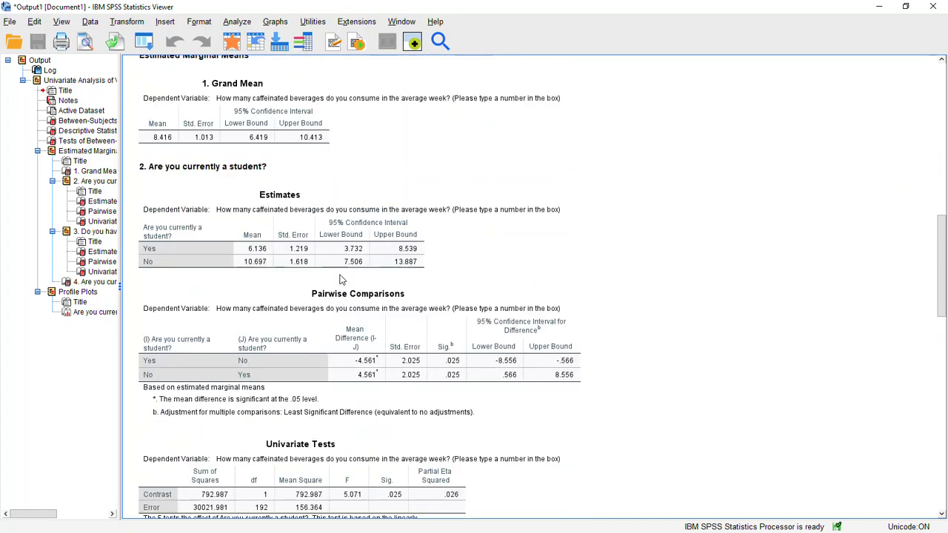
{"action": "scroll", "coordinate": [337, 293], "scroll_direction": "down", "scroll_amount": 7}
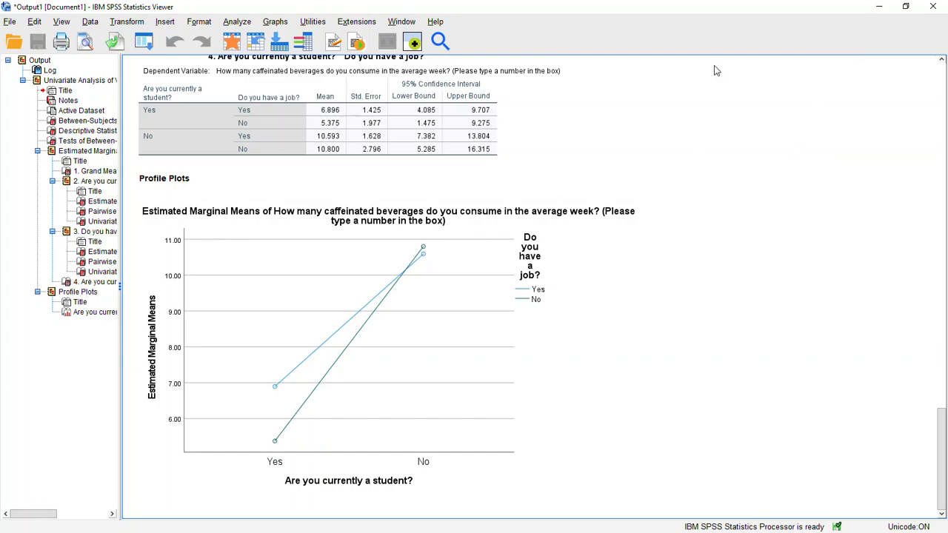
{"action": "scroll", "coordinate": [671, 103], "scroll_direction": "up", "scroll_amount": 3}
{"action": "scroll", "coordinate": [668, 101], "scroll_direction": "up", "scroll_amount": 15}
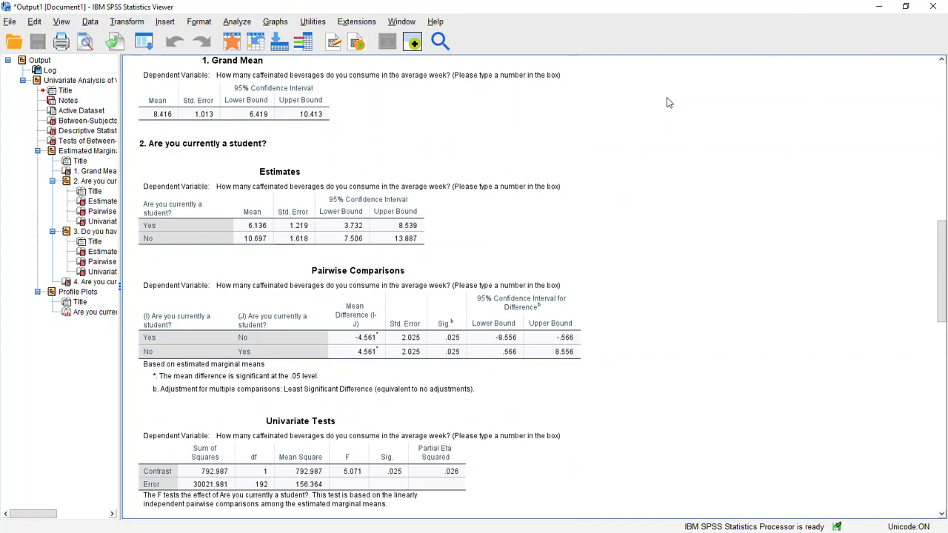